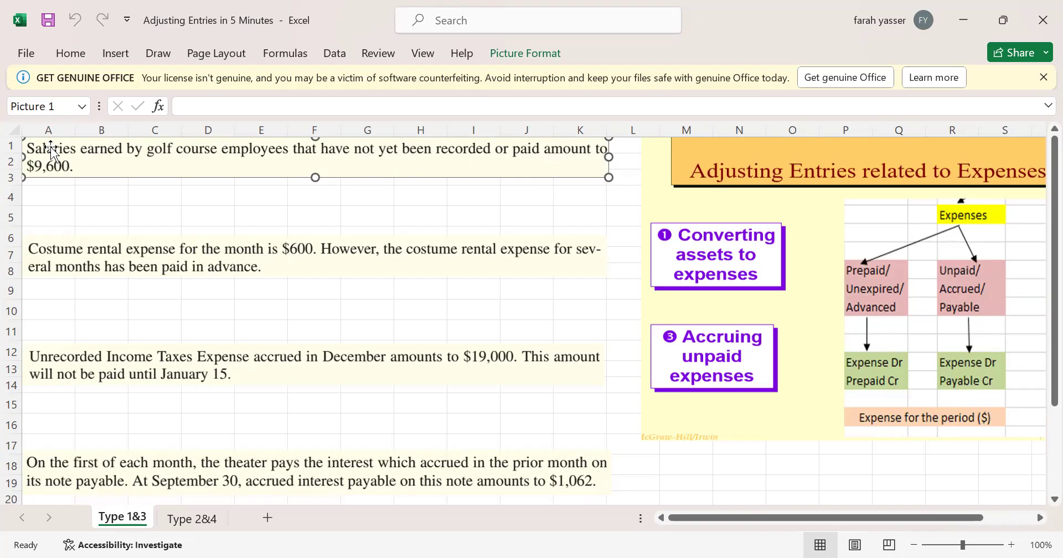
Enter the salaries debit line in row 4: Salaries Expense in A4, Dr. in D4 and 9600 in E4.
{"action": "left_click", "coordinate": [58, 196]}
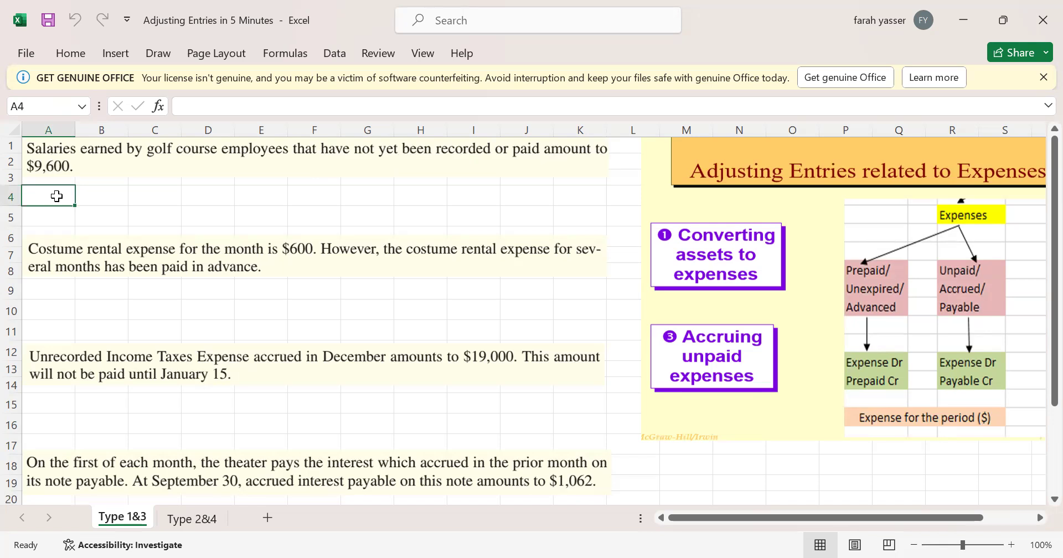
{"action": "type", "text": "Sala"}
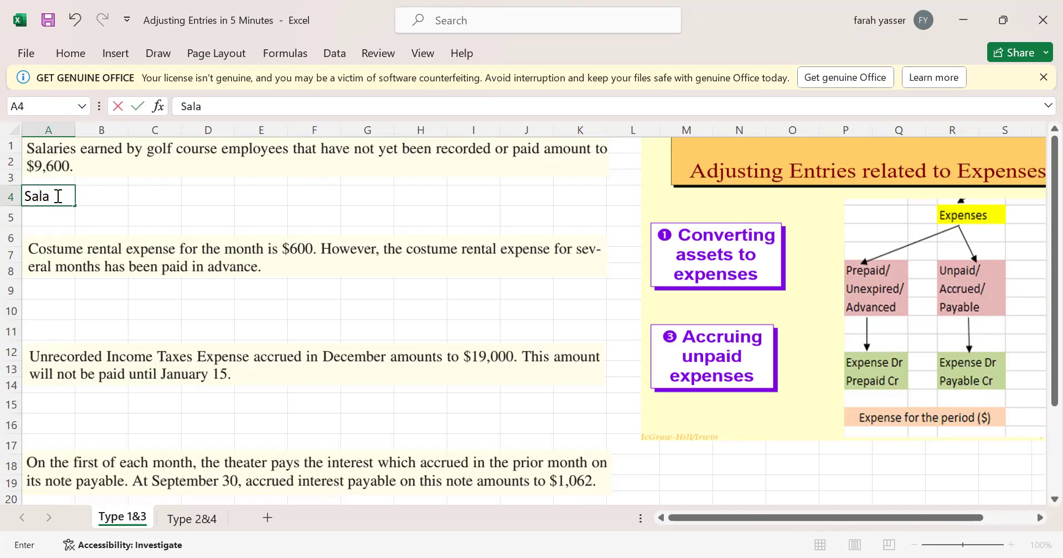
{"action": "type", "text": "ries Expense"}
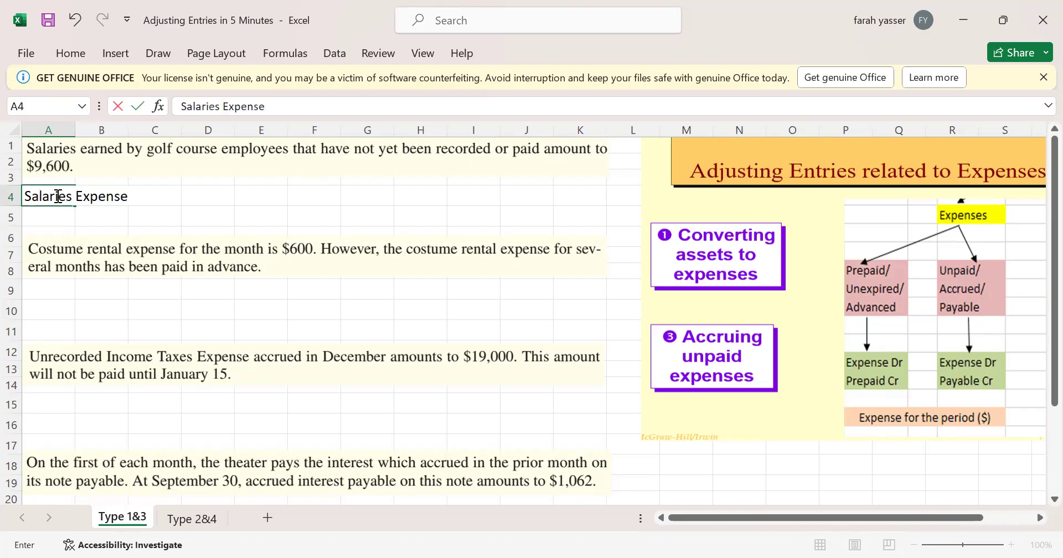
{"action": "key", "text": "Tab"}
{"action": "key", "text": "Tab"}
{"action": "key", "text": "Tab"}
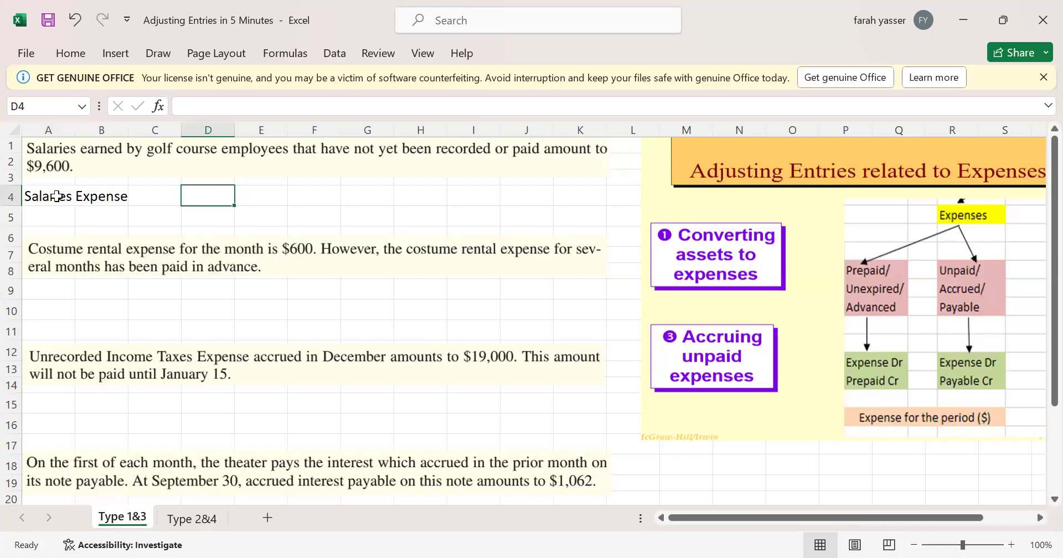
{"action": "type", "text": "Dr."}
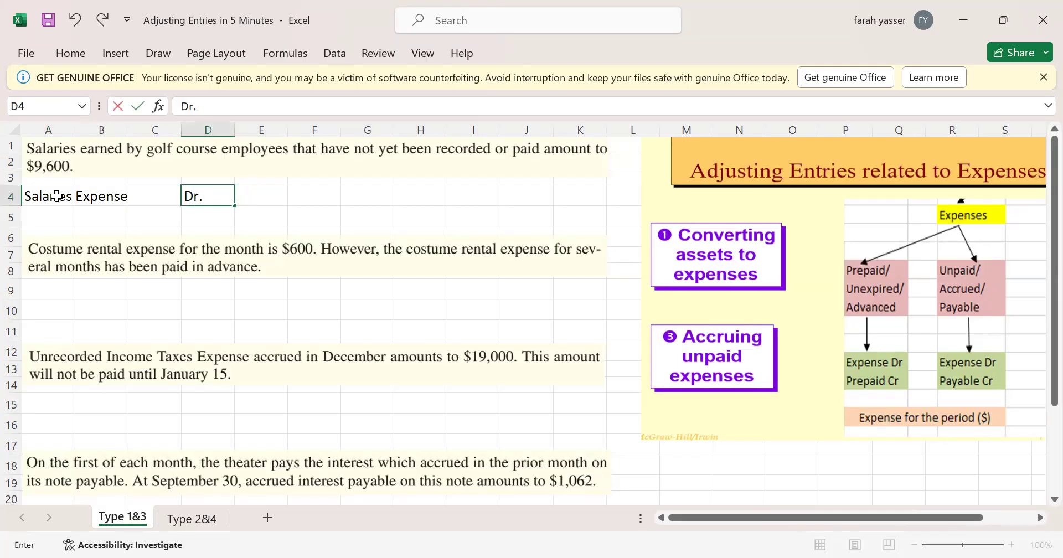
{"action": "key", "text": "Tab"}
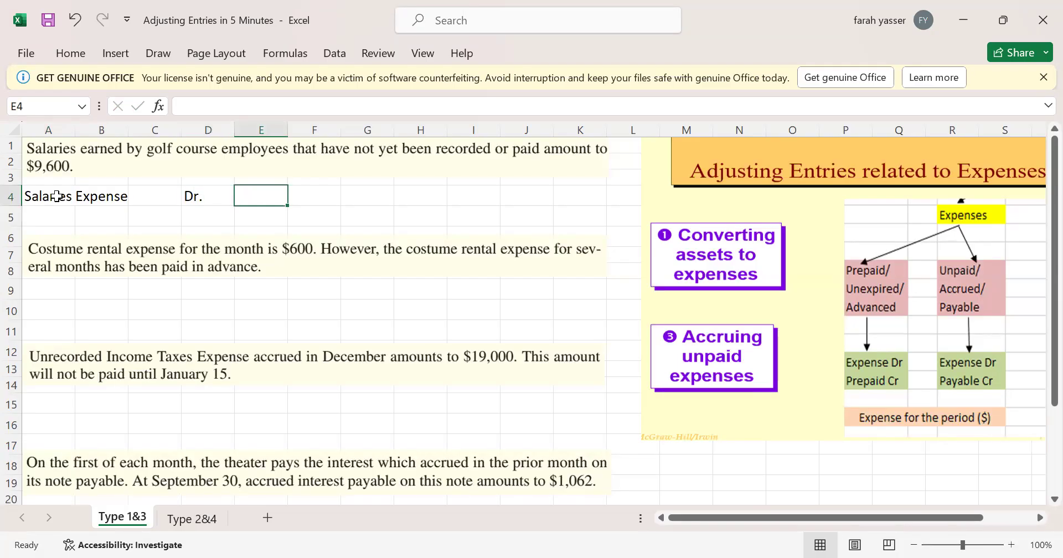
{"action": "type", "text": "9600"}
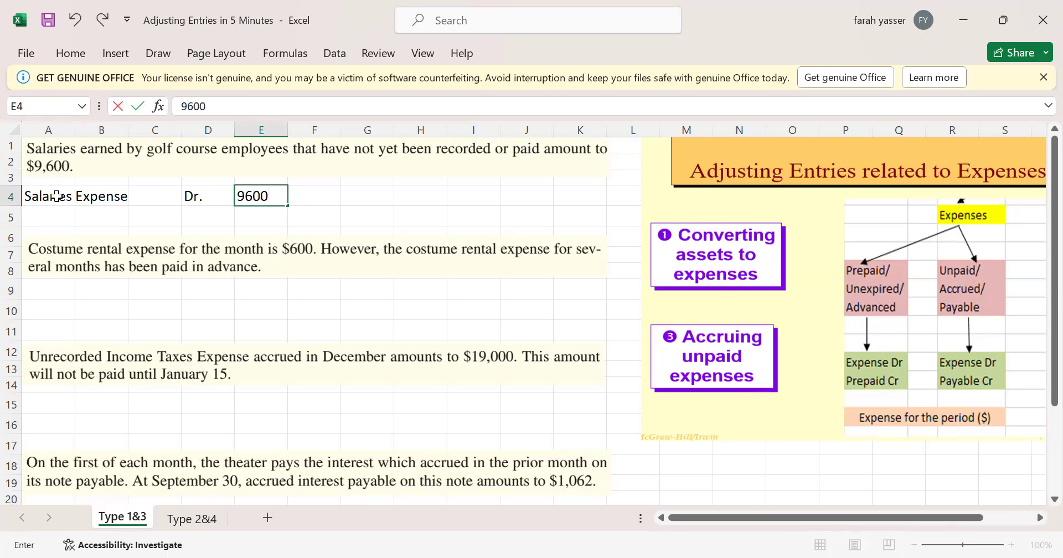
{"action": "key", "text": "Return"}
Enter the matching credit line in row 5: indented Salaries Payable in A5, Cr. in D5 and 9600 in F5.
{"action": "key", "text": "Left"}
{"action": "key", "text": "Left"}
{"action": "key", "text": "Left"}
{"action": "key", "text": "Left"}
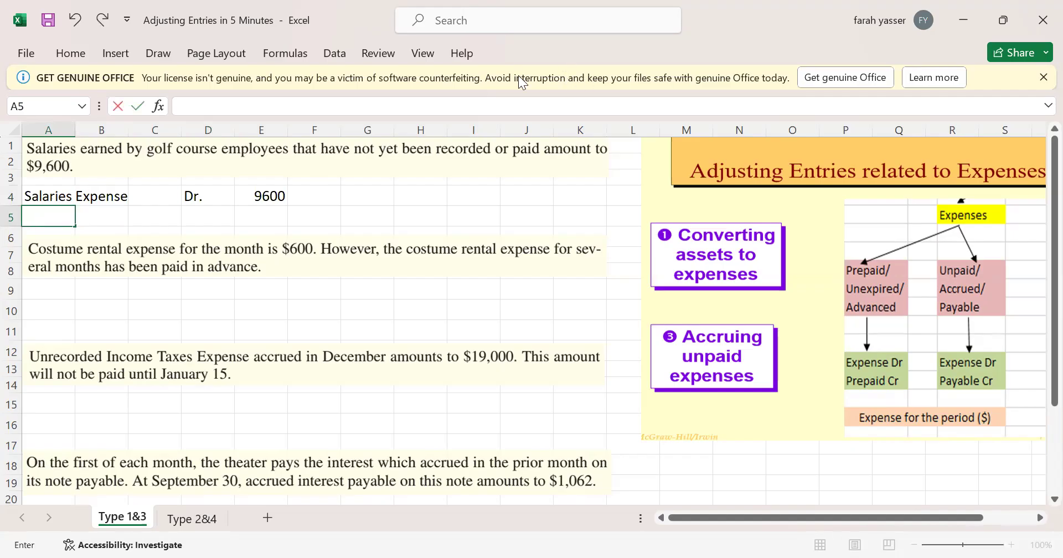
{"action": "type", "text": "Salaries Payable"}
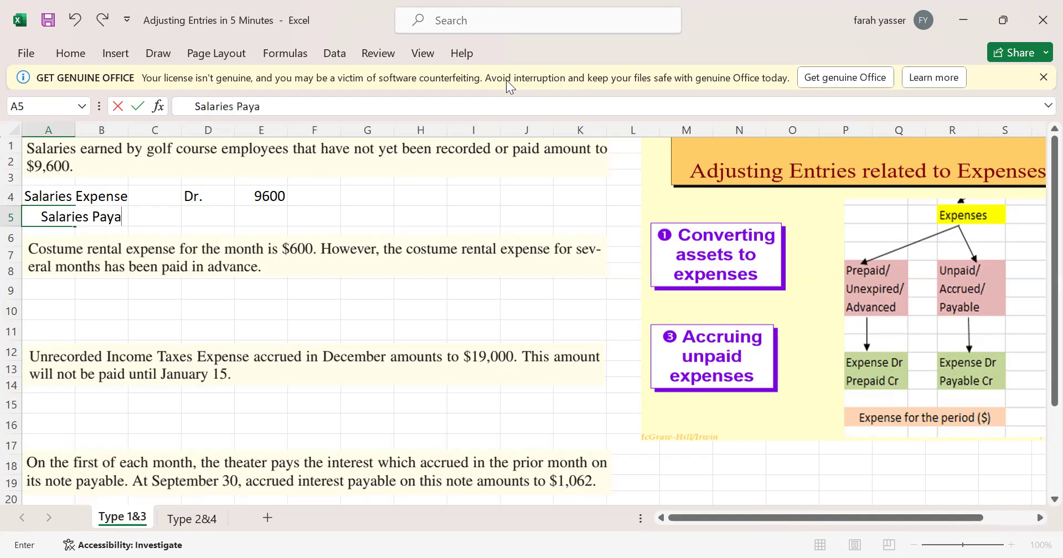
{"action": "key", "text": "Tab"}
{"action": "key", "text": "Tab"}
{"action": "key", "text": "Tab"}
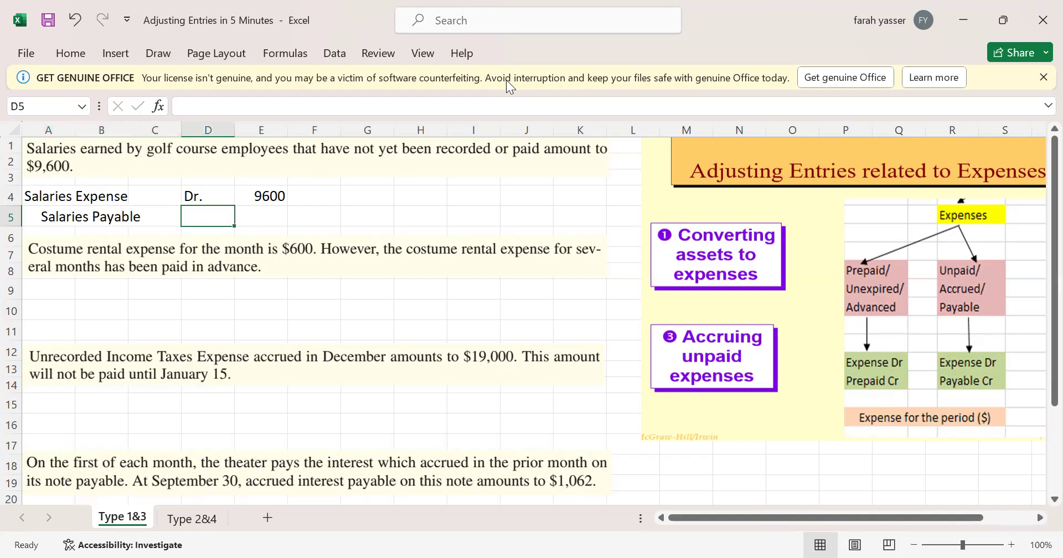
{"action": "type", "text": "Cr."}
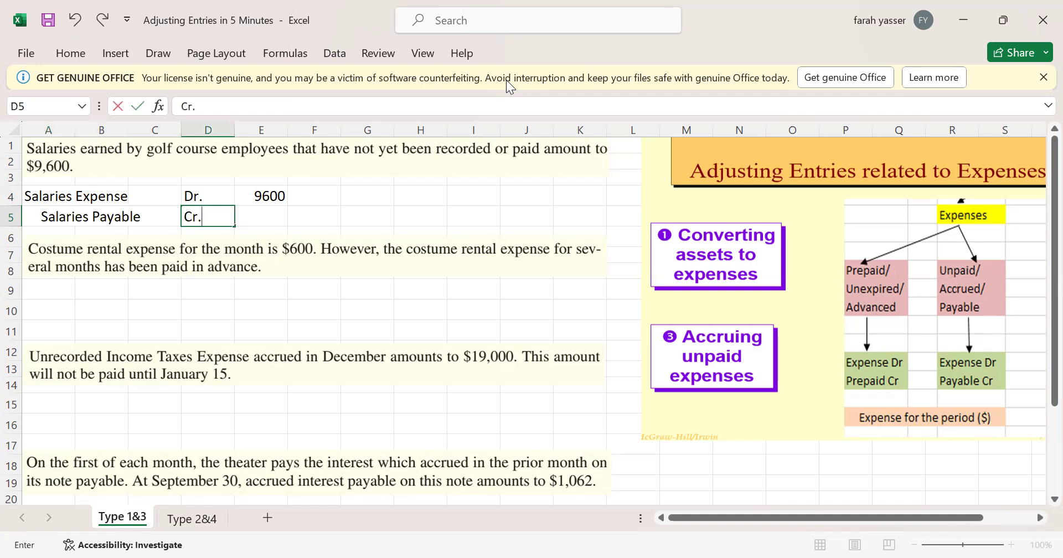
{"action": "key", "text": "Tab"}
{"action": "key", "text": "Tab"}
{"action": "type", "text": "9600"}
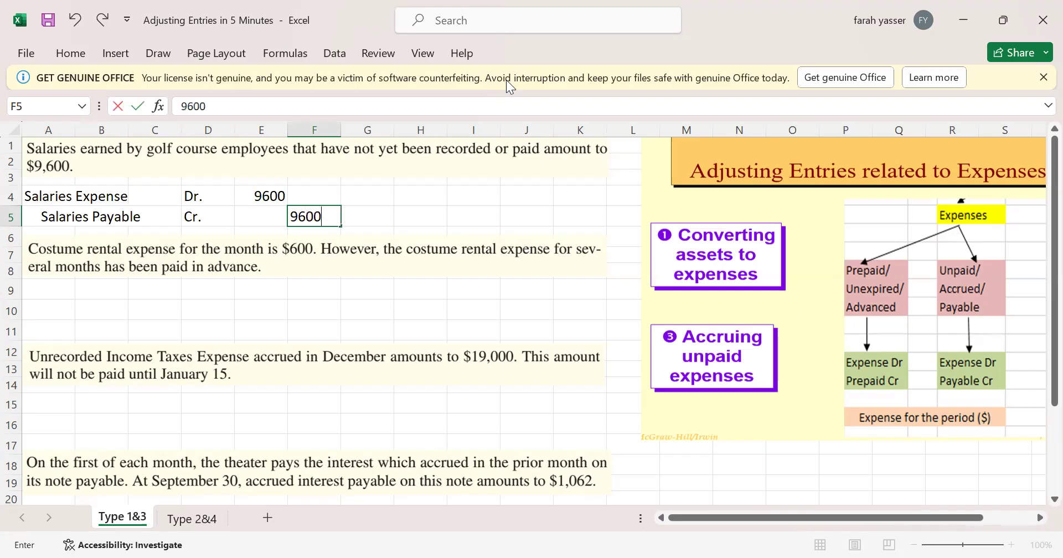
{"action": "key", "text": "Return"}
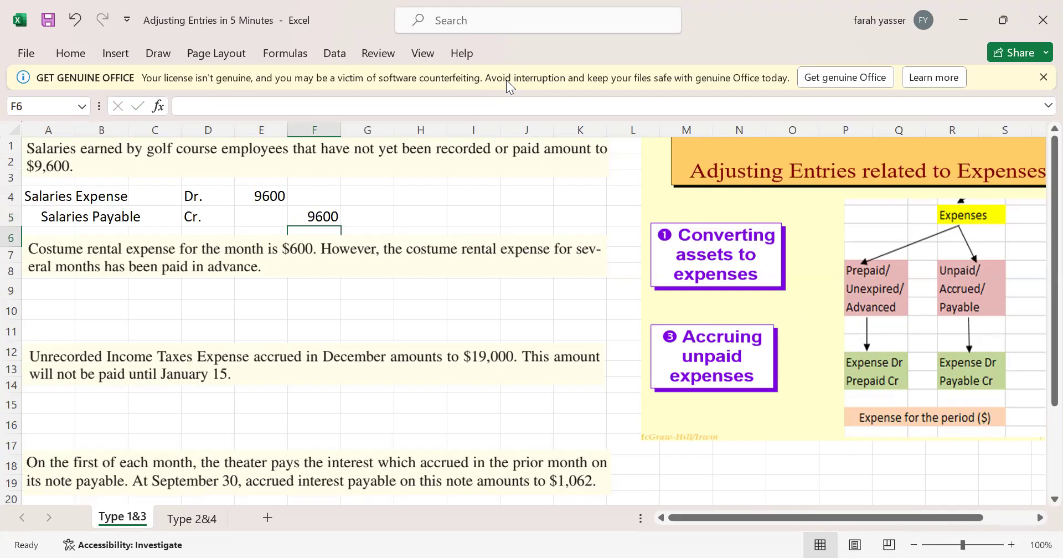
Draw red arrows linking the salaries entry to the Unpaid/Accrued/Payable box and the costume rental text to the Prepaid/Unexpired/Advanced box.
{"action": "left_click", "coordinate": [130, 80]}
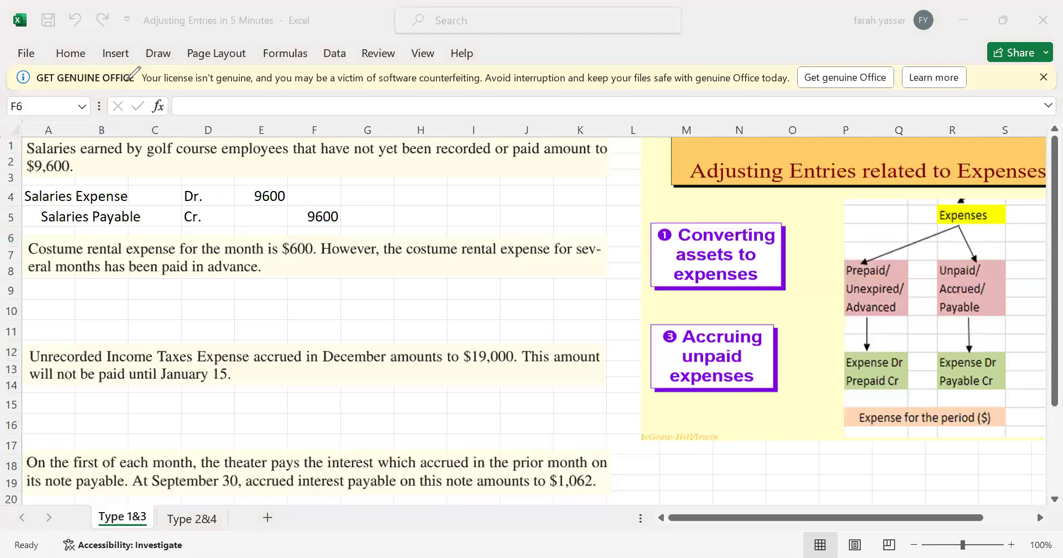
{"action": "mouse_move", "coordinate": [287, 214]}
{"action": "left_mouse_down"}
{"action": "mouse_move", "coordinate": [938, 289]}
{"action": "mouse_move", "coordinate": [937, 383]}
{"action": "mouse_move", "coordinate": [941, 304]}
{"action": "left_mouse_up"}
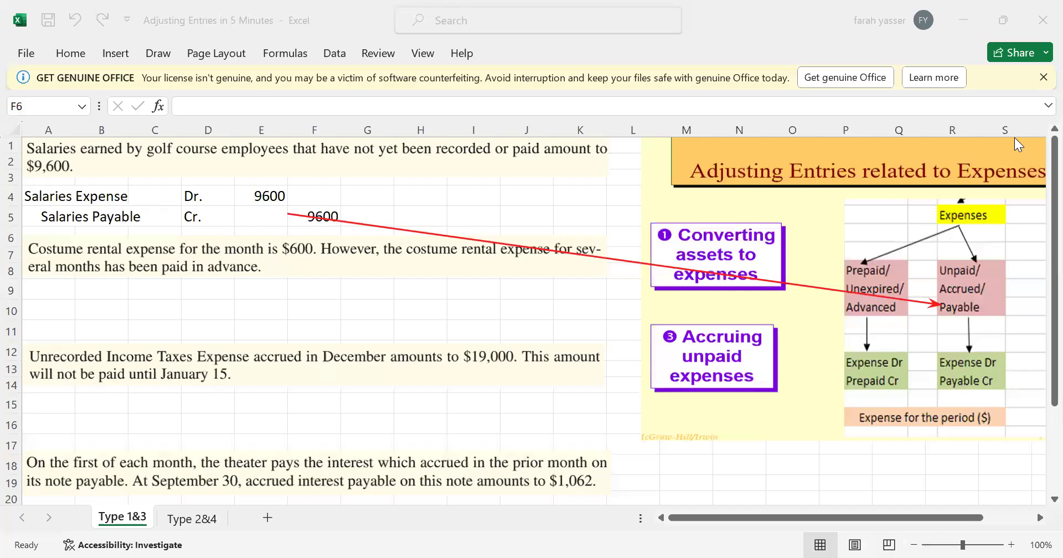
{"action": "mouse_move", "coordinate": [265, 270]}
{"action": "left_mouse_down"}
{"action": "mouse_move", "coordinate": [820, 295]}
{"action": "mouse_move", "coordinate": [845, 309]}
{"action": "left_mouse_up"}
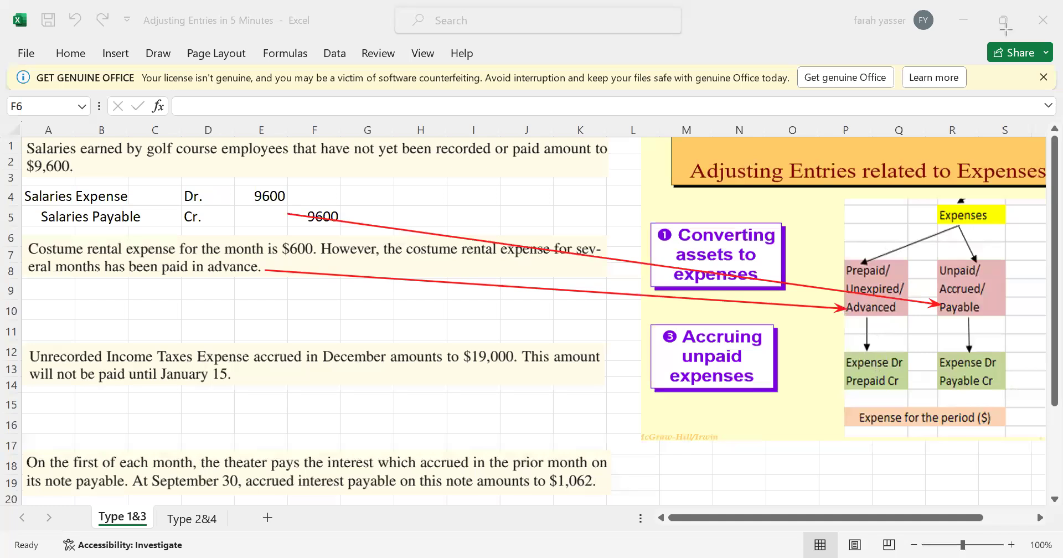
Enter the costume rental debit line in row 9: Rent Expense in A9, Dr. in D9 and 600 in E9.
{"action": "left_click", "coordinate": [34, 286]}
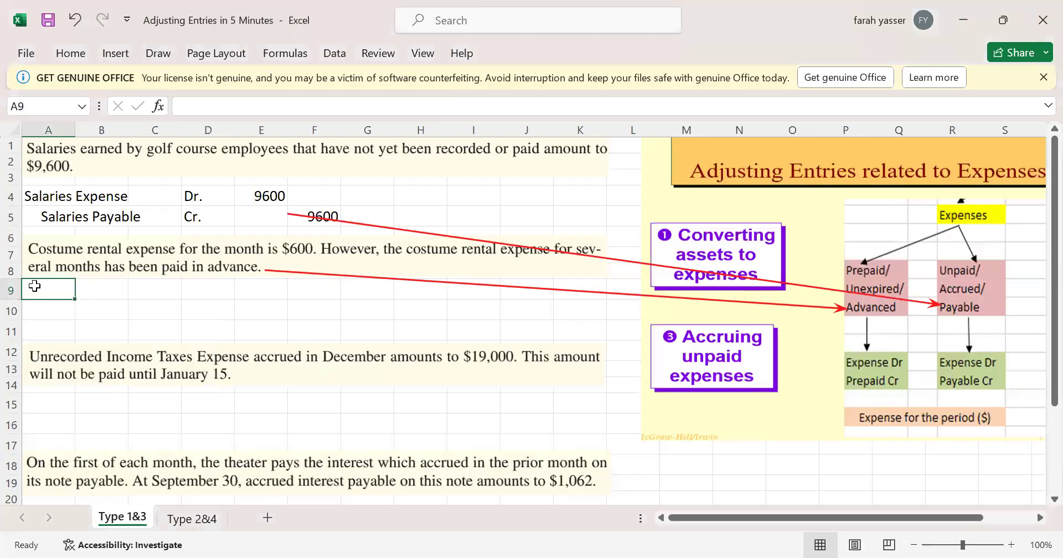
{"action": "type", "text": "Rent "}
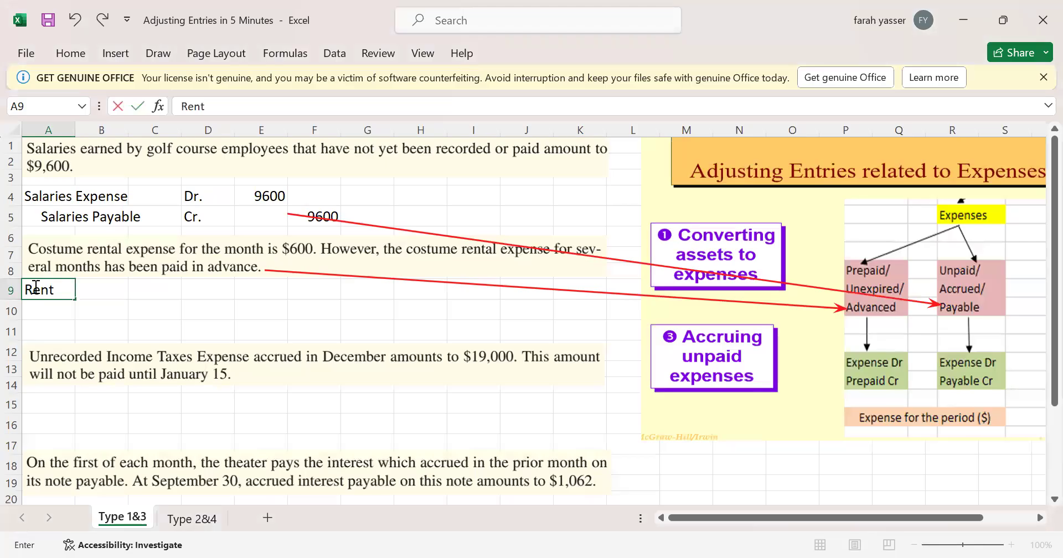
{"action": "type", "text": "Expense"}
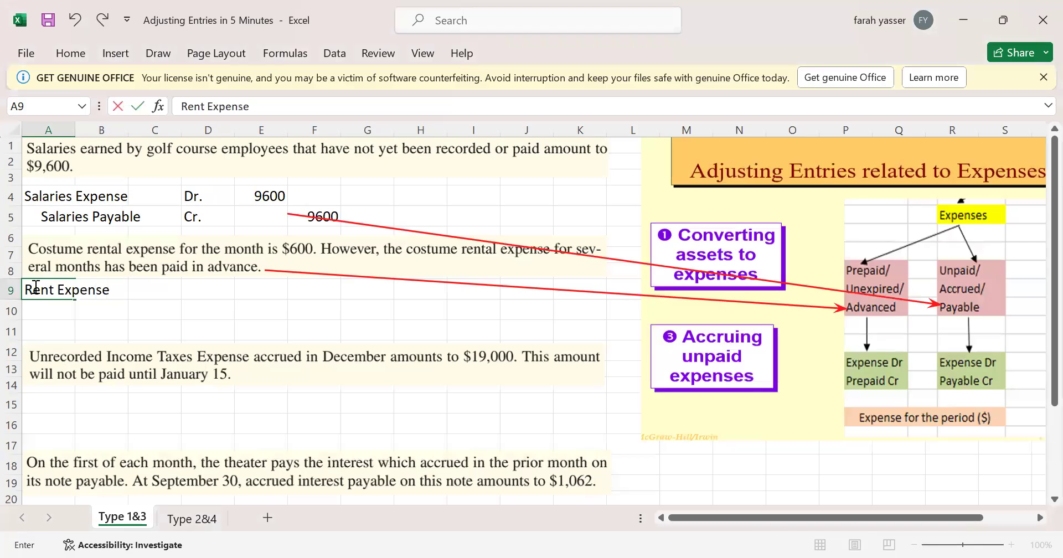
{"action": "key", "text": "Tab"}
{"action": "key", "text": "Tab"}
{"action": "key", "text": "Tab"}
{"action": "type", "text": "Dr."}
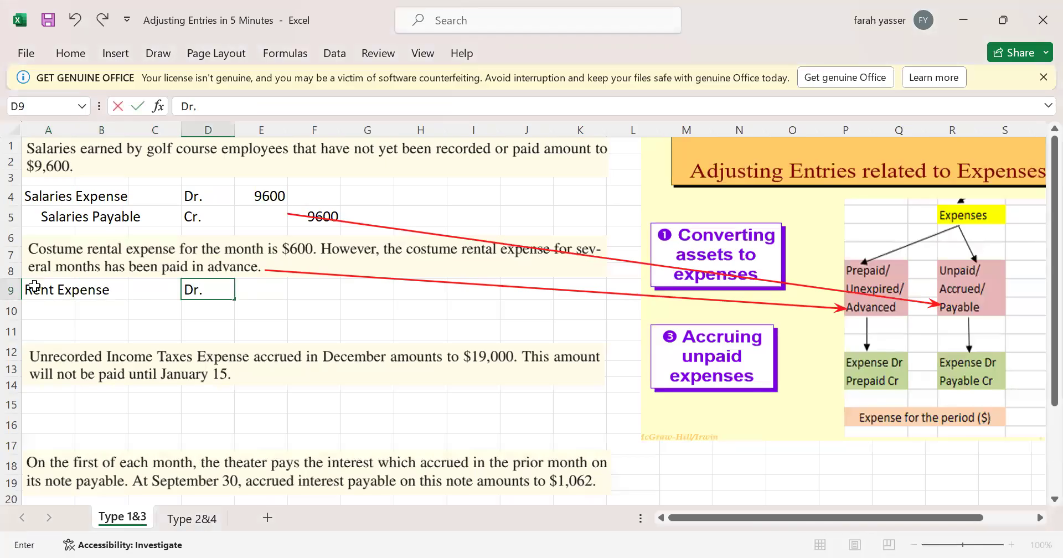
{"action": "key", "text": "Tab"}
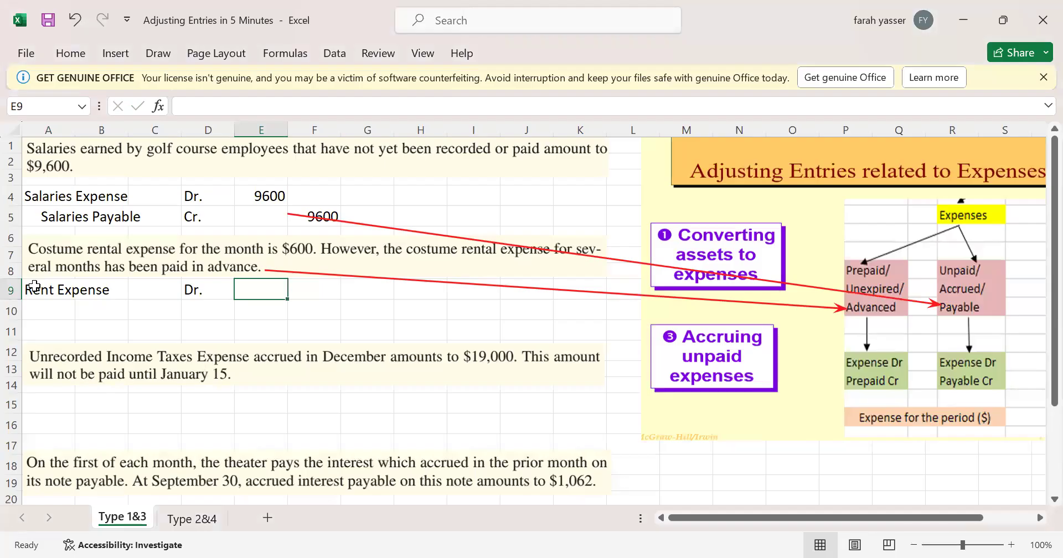
{"action": "type", "text": "600"}
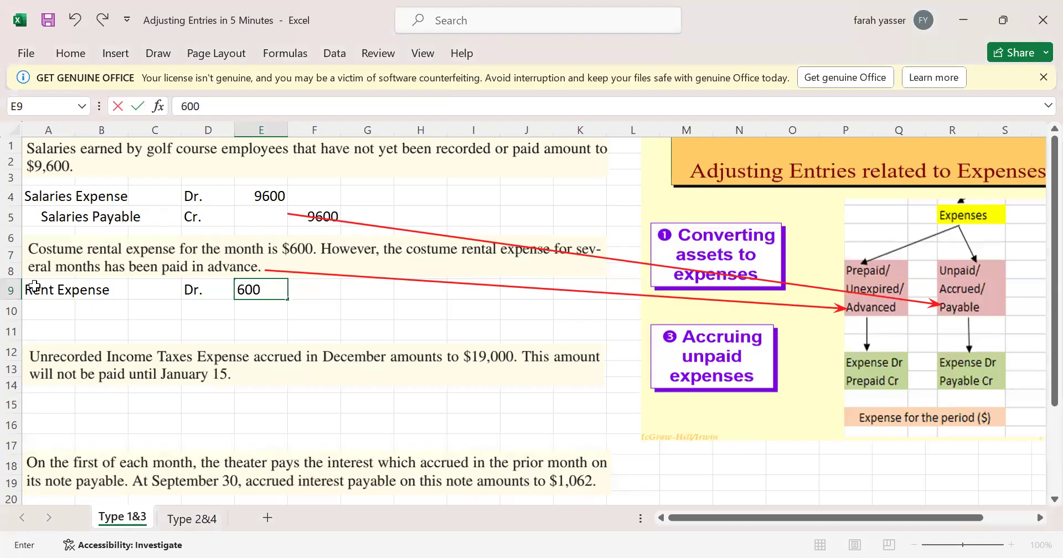
{"action": "key", "text": "Return"}
Enter the matching credit line in row 10: indented Advance Rent in A10, Cr. in D10 and 600 in F10.
{"action": "key", "text": "Left"}
{"action": "key", "text": "Left"}
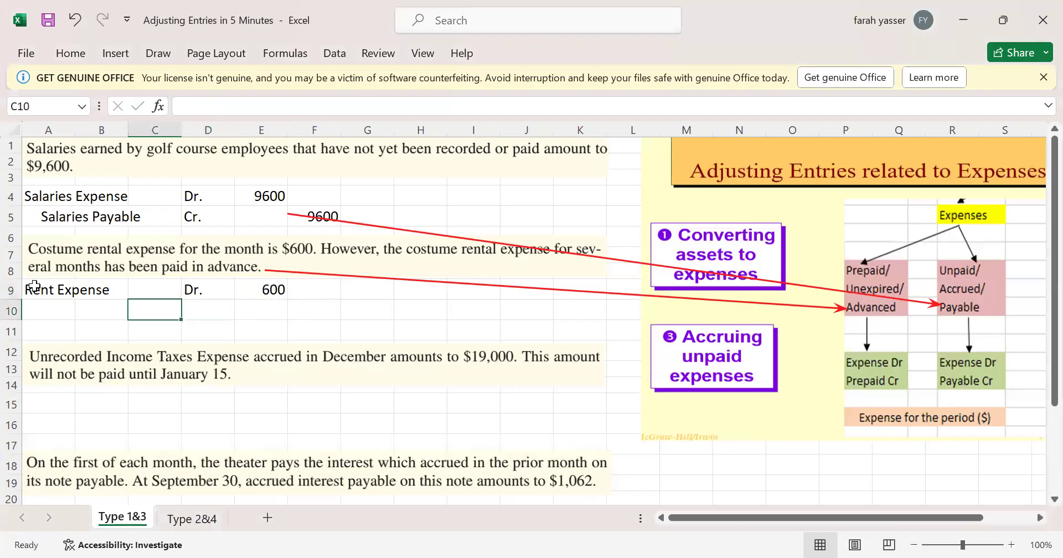
{"action": "key", "text": "Left"}
{"action": "key", "text": "Left"}
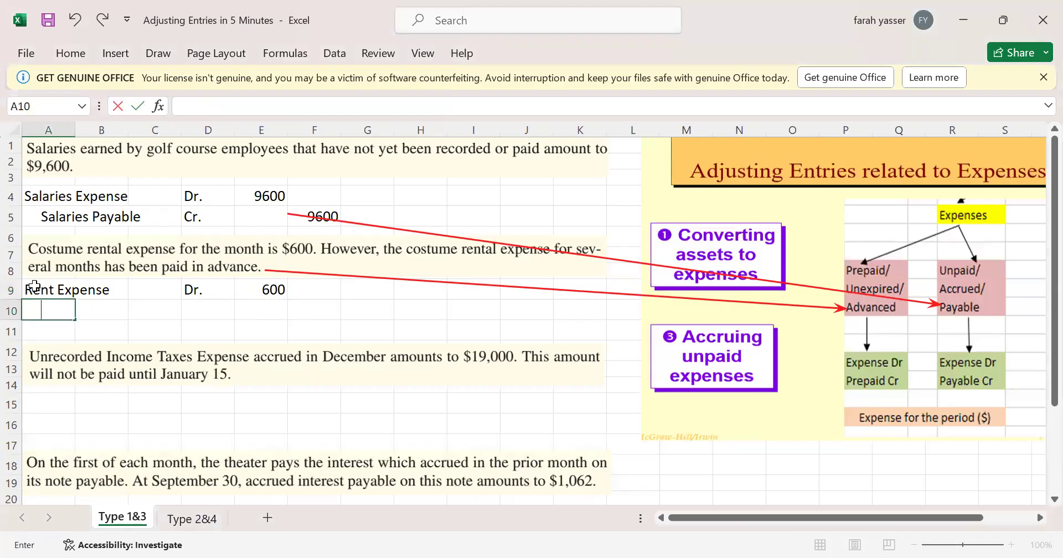
{"action": "type", "text": "Advance Rent"}
{"action": "key", "text": "Right"}
{"action": "key", "text": "Right"}
{"action": "key", "text": "Right"}
{"action": "type", "text": "Cr."}
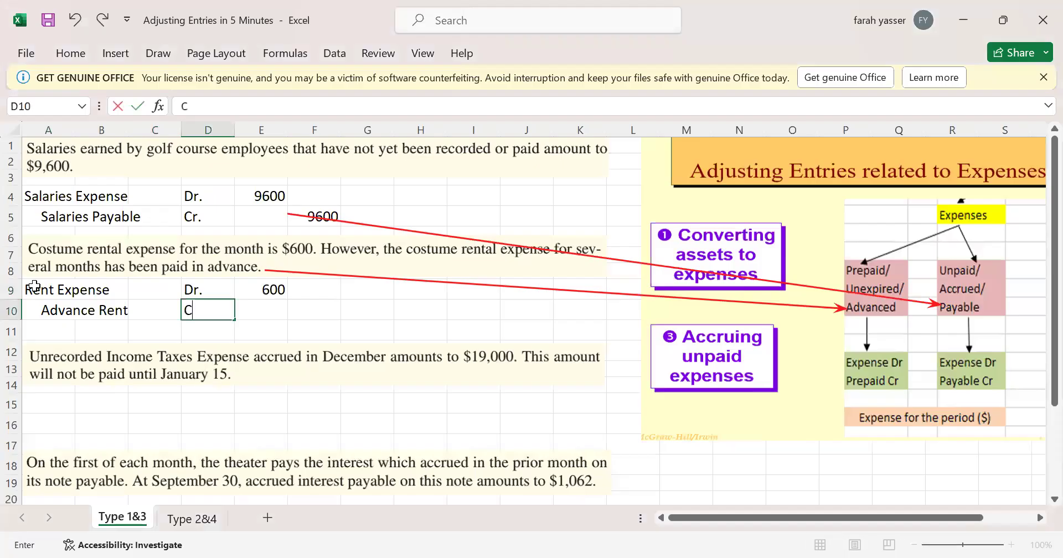
{"action": "key", "text": "Right"}
{"action": "key", "text": "Right"}
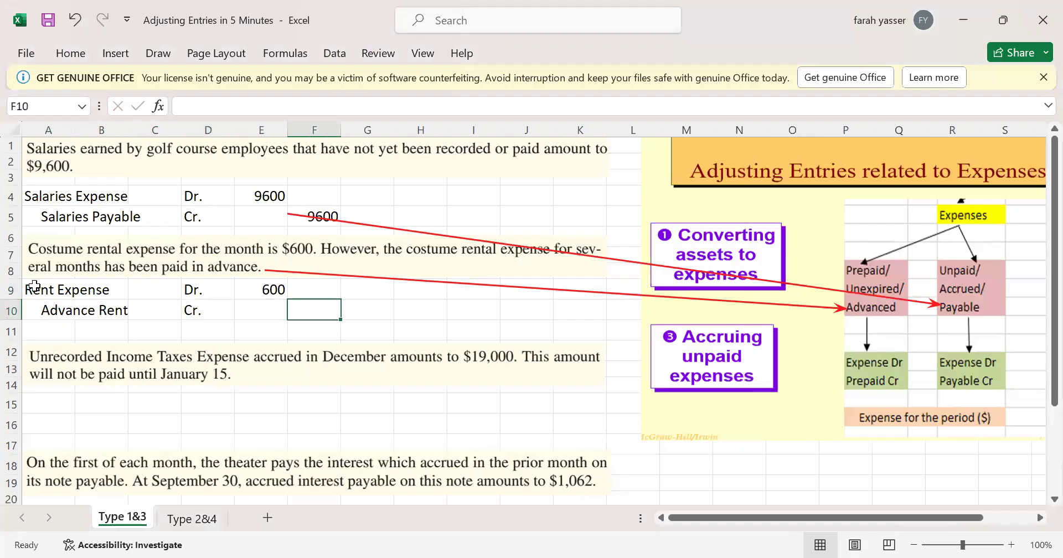
{"action": "type", "text": "600"}
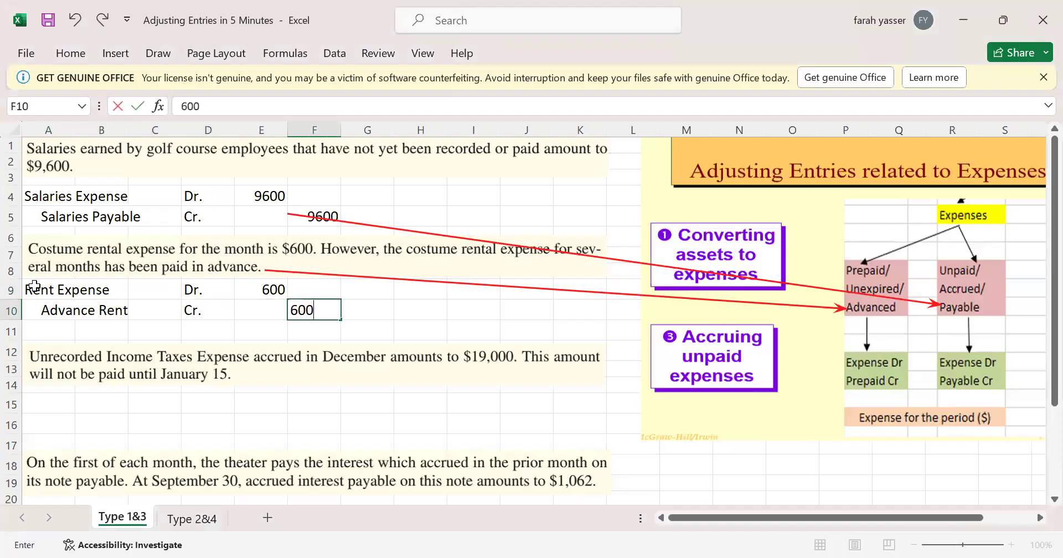
{"action": "key", "text": "Return"}
Move to cell A15 and clear the red arrows drawn over the worksheet.
{"action": "key", "text": "Down"}
{"action": "key", "text": "Down"}
{"action": "key", "text": "Down"}
{"action": "key", "text": "Down"}
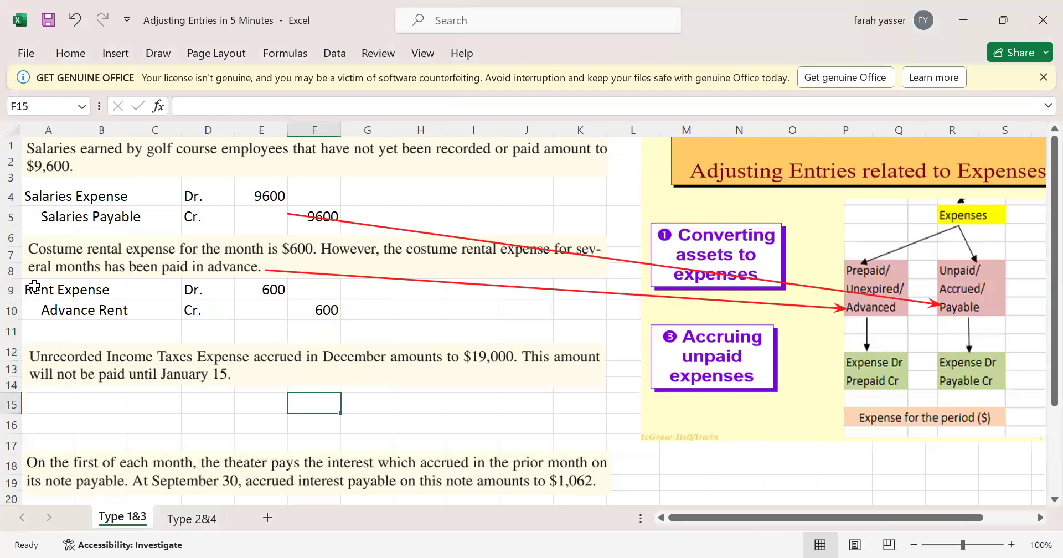
{"action": "key", "text": "Left"}
{"action": "key", "text": "Left"}
{"action": "key", "text": "Left"}
{"action": "key", "text": "Left"}
{"action": "key", "text": "Left"}
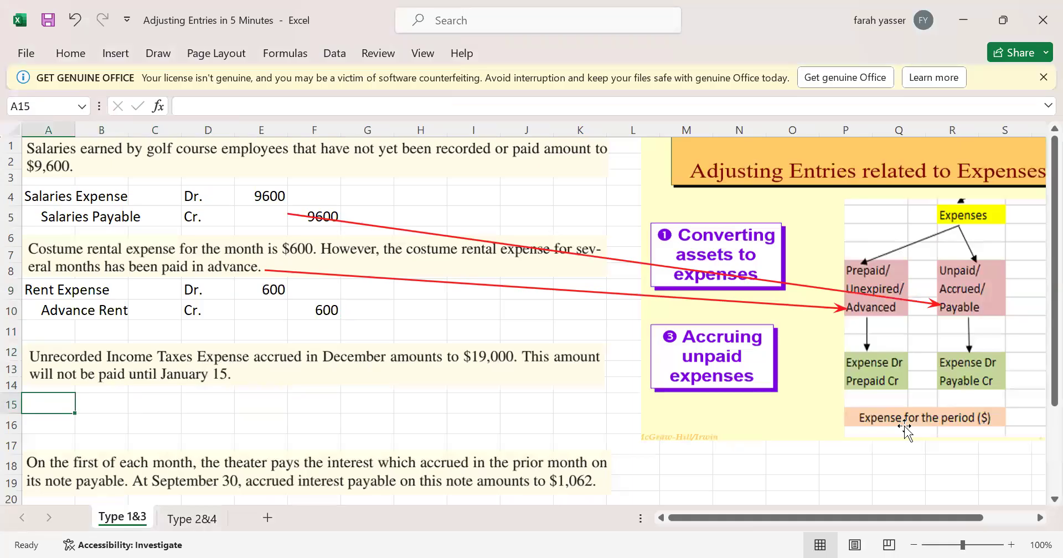
{"action": "key", "text": "Escape"}
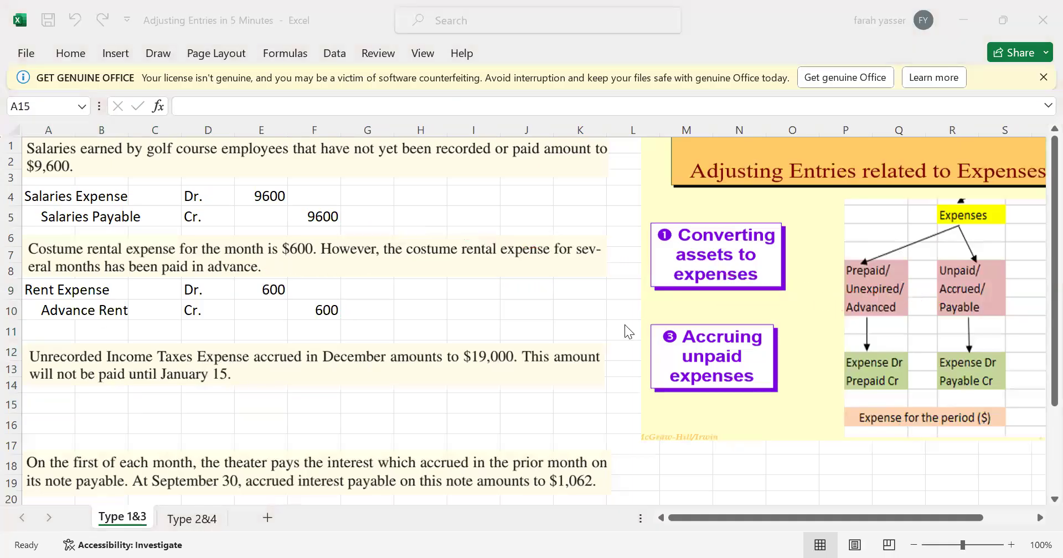
Enter the income tax debit line in row 15: Income Tax Expense in A15, Dr. in D15 and 19000 in E15.
{"action": "left_click", "coordinate": [52, 401]}
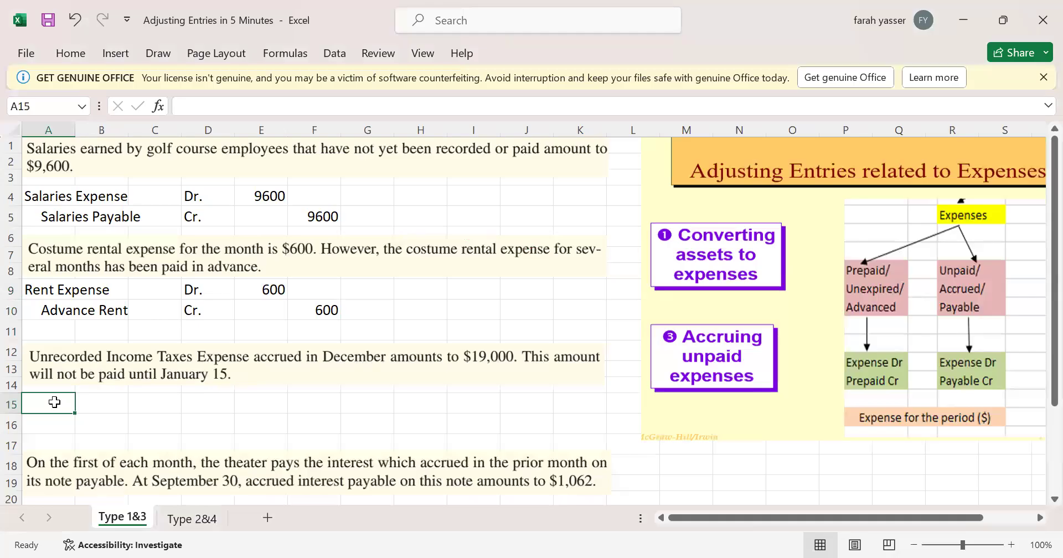
{"action": "type", "text": "Income Tax"}
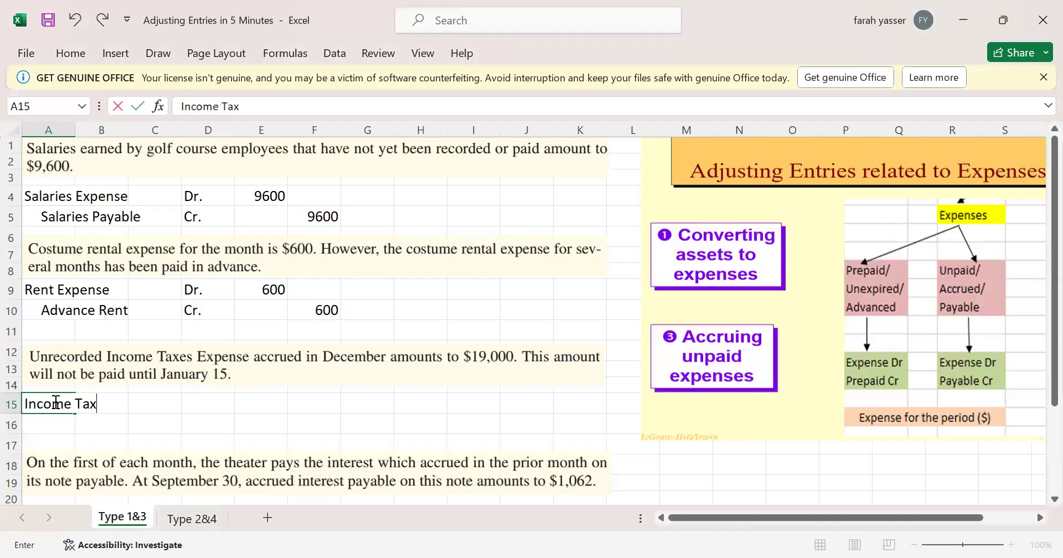
{"action": "type", "text": " Expense"}
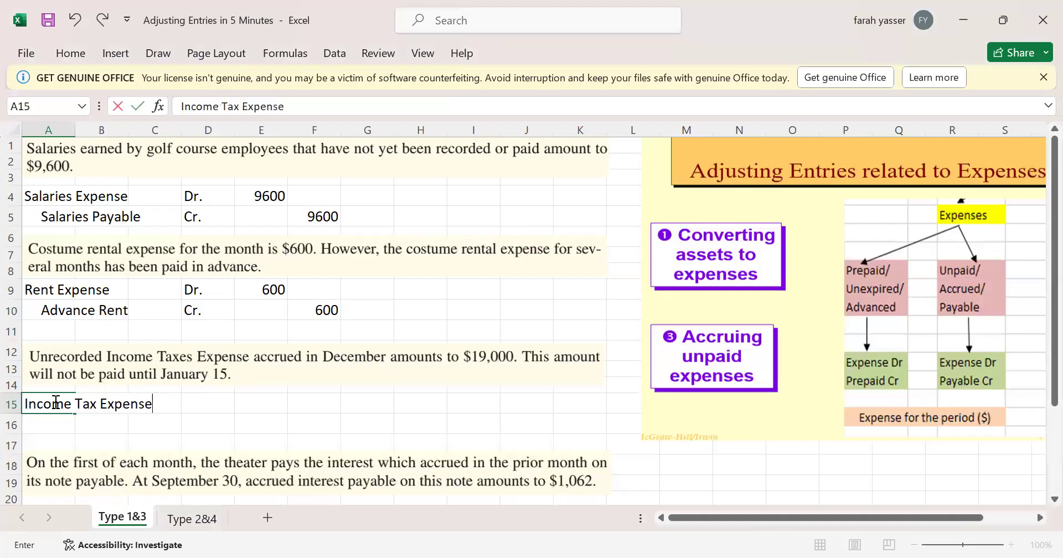
{"action": "key", "text": "Tab"}
{"action": "key", "text": "Tab"}
{"action": "key", "text": "Tab"}
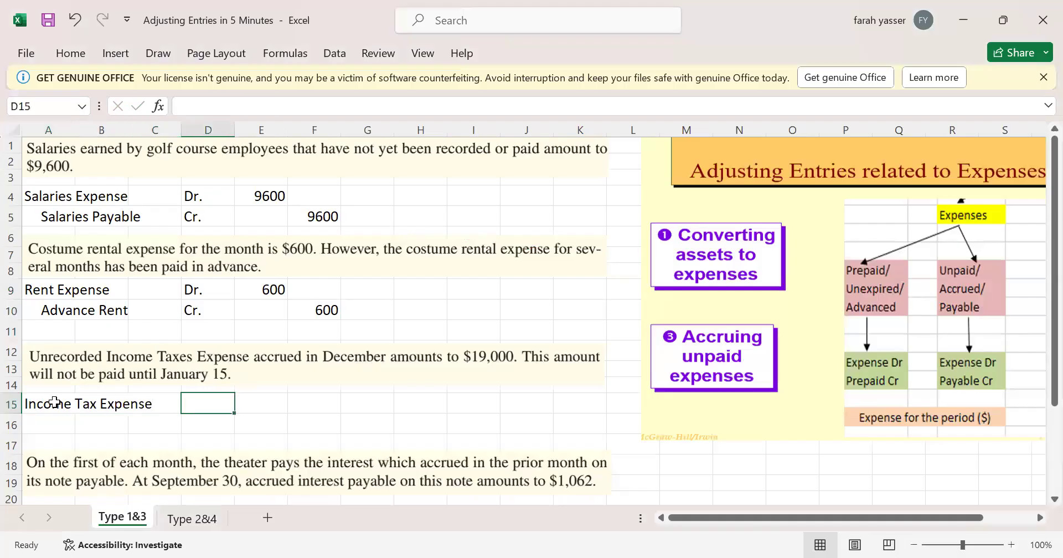
{"action": "type", "text": "Dr."}
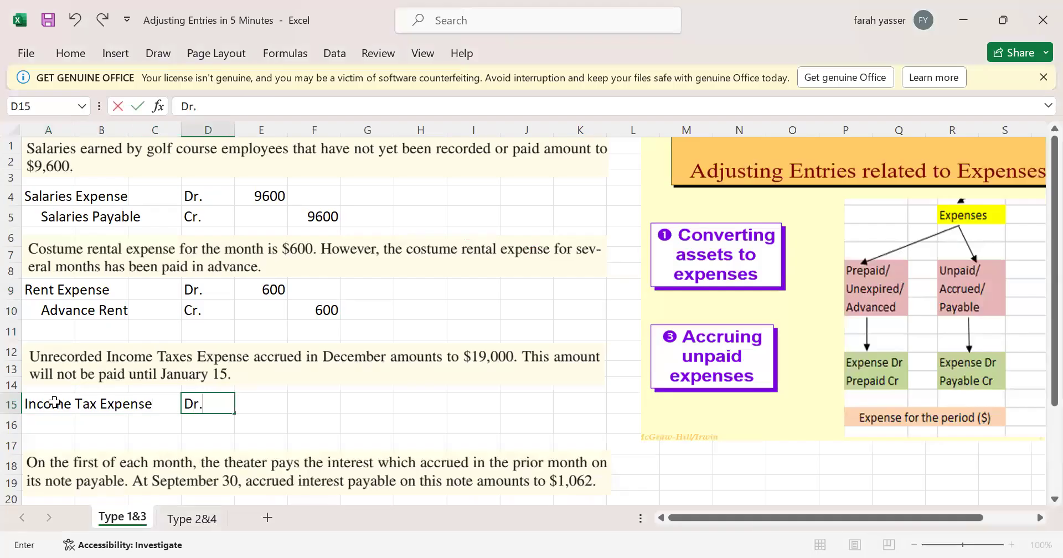
{"action": "key", "text": "Tab"}
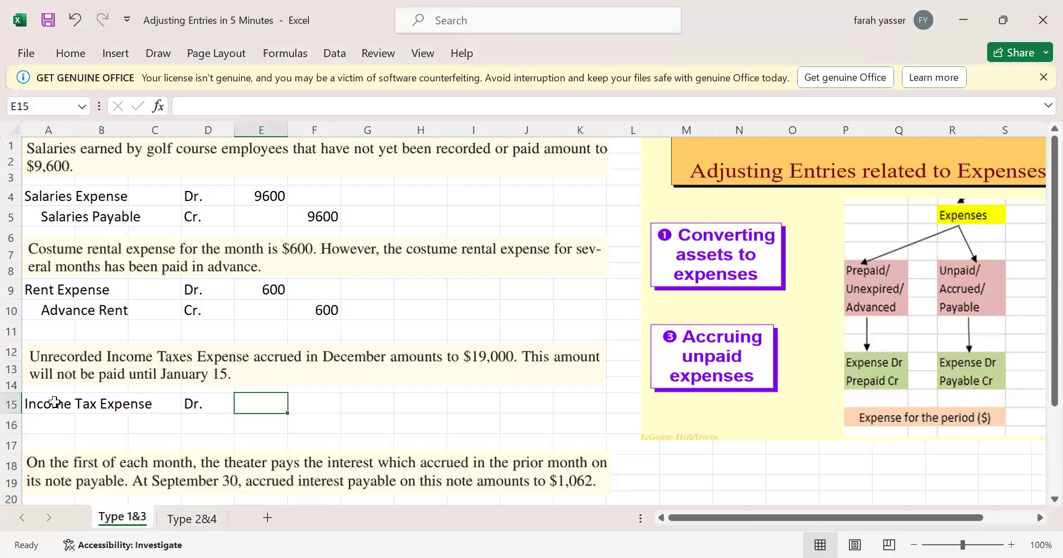
{"action": "type", "text": "19000"}
{"action": "key", "text": "Return"}
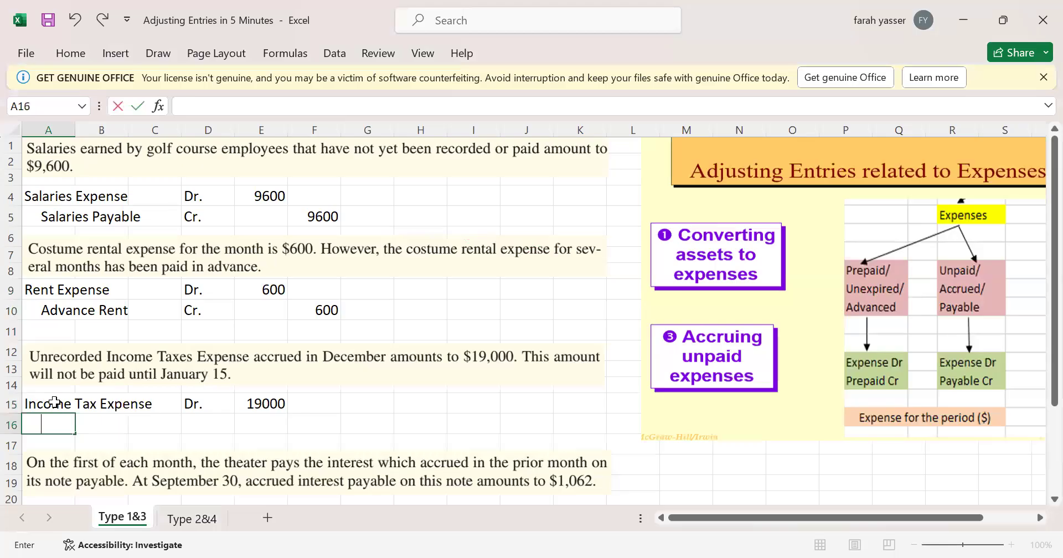
Enter the matching credit line in row 16: indented Income Tax Payable in A16, Cr. in D16 and 19000 in F16.
{"action": "type", "text": "Income Tax Payable"}
{"action": "key", "text": "Tab"}
{"action": "key", "text": "Tab"}
{"action": "key", "text": "Tab"}
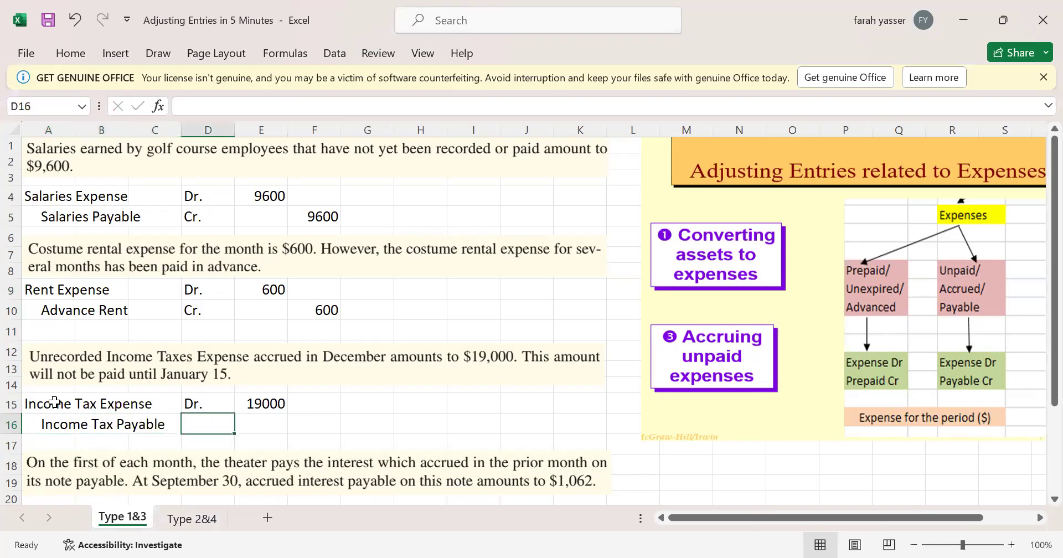
{"action": "type", "text": "Cr."}
{"action": "key", "text": "Tab"}
{"action": "key", "text": "Tab"}
{"action": "key", "text": "Tab"}
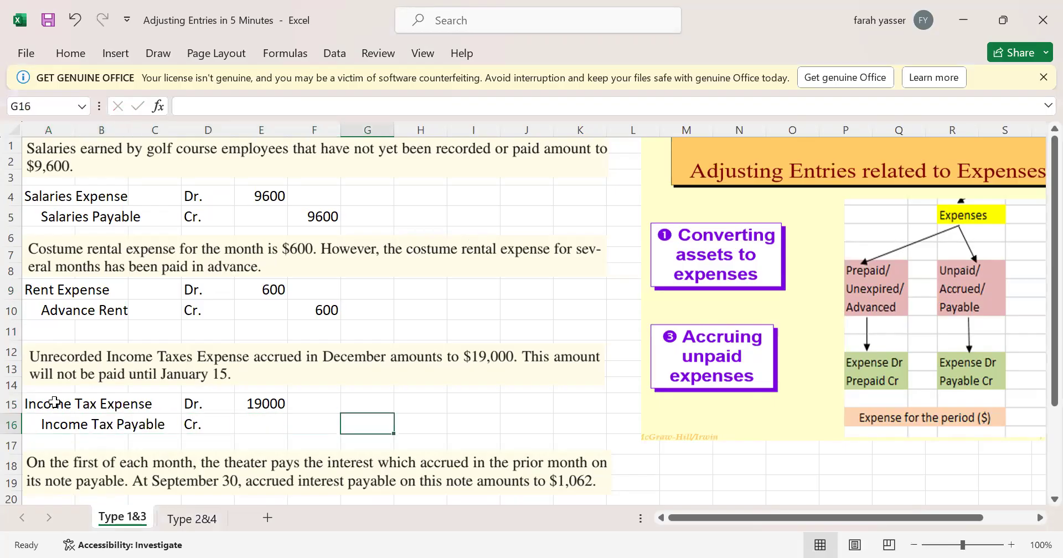
{"action": "key", "text": "Left"}
{"action": "type", "text": "19000"}
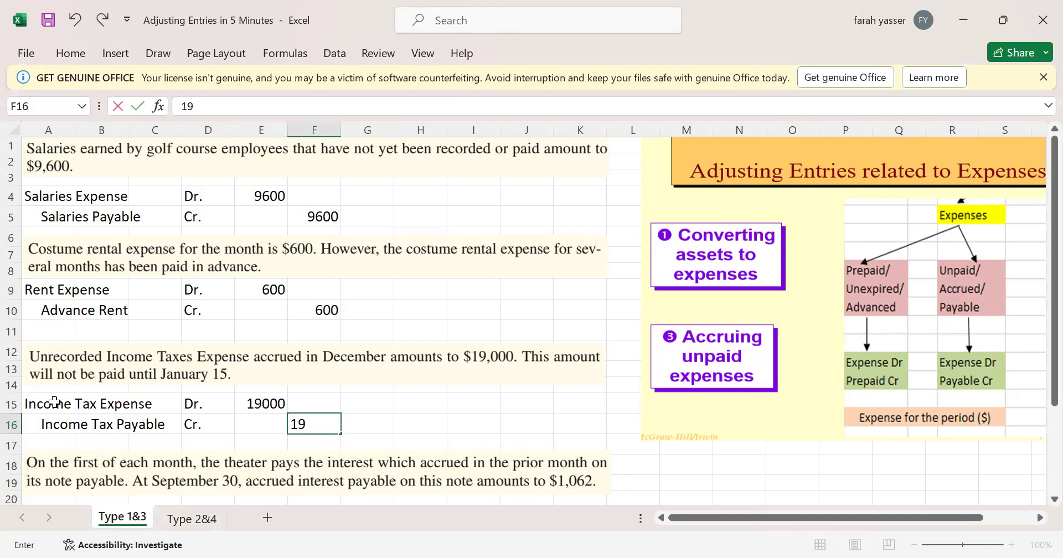
{"action": "key", "text": "Return"}
Enter the account names for the note interest problem: Interest Expense in A21 and indented Interest Payable in A22.
{"action": "key", "text": "Down"}
{"action": "key", "text": "Down"}
{"action": "key", "text": "Down"}
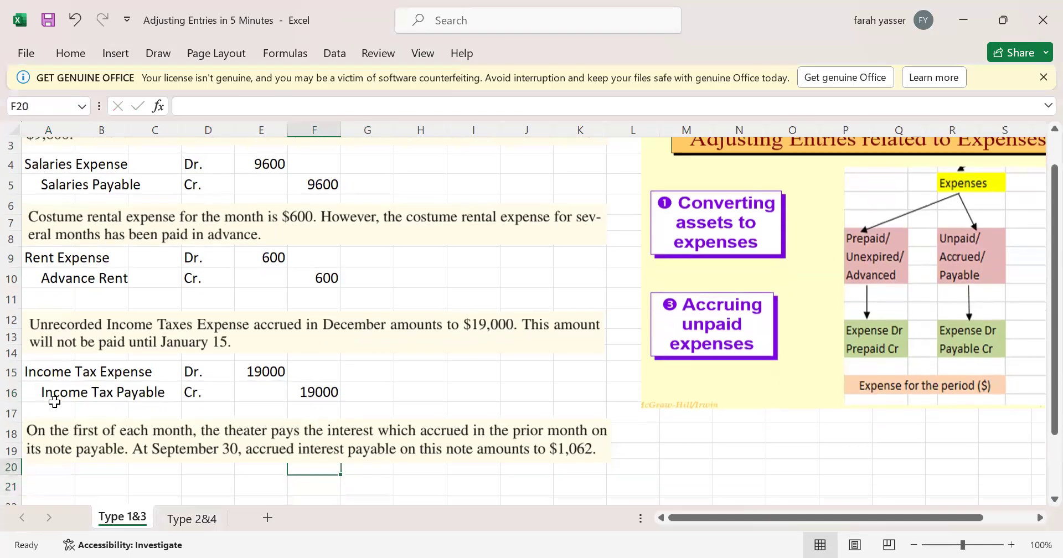
{"action": "key", "text": "Left"}
{"action": "key", "text": "Left"}
{"action": "key", "text": "Left"}
{"action": "key", "text": "Left"}
{"action": "key", "text": "Left"}
{"action": "key", "text": "Down"}
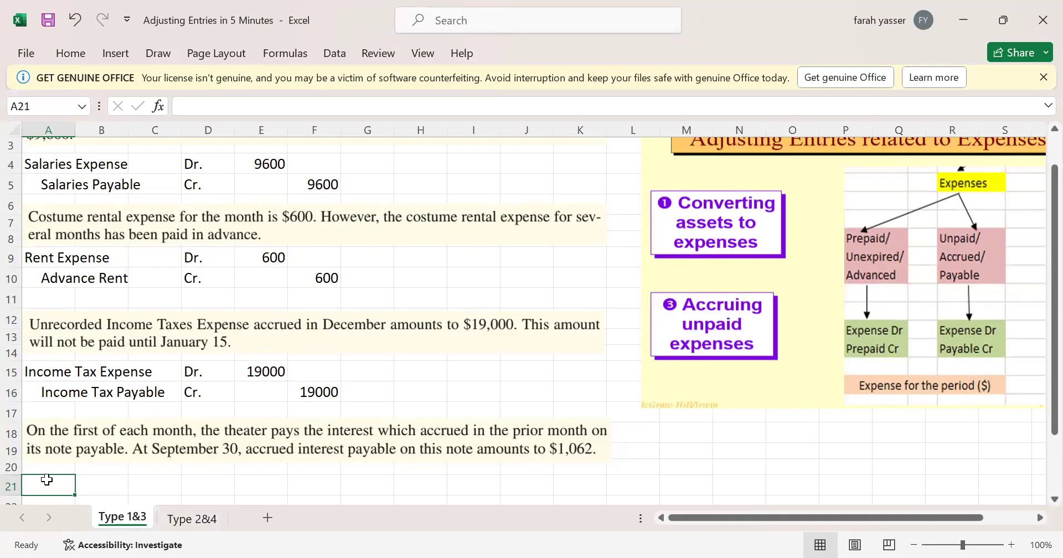
{"action": "type", "text": "Int"}
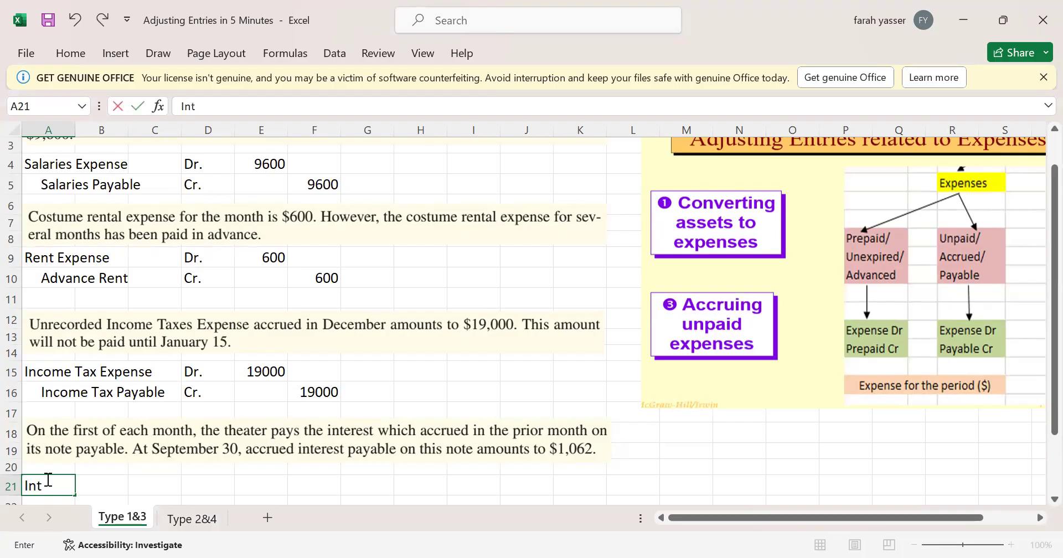
{"action": "type", "text": "erest Expense"}
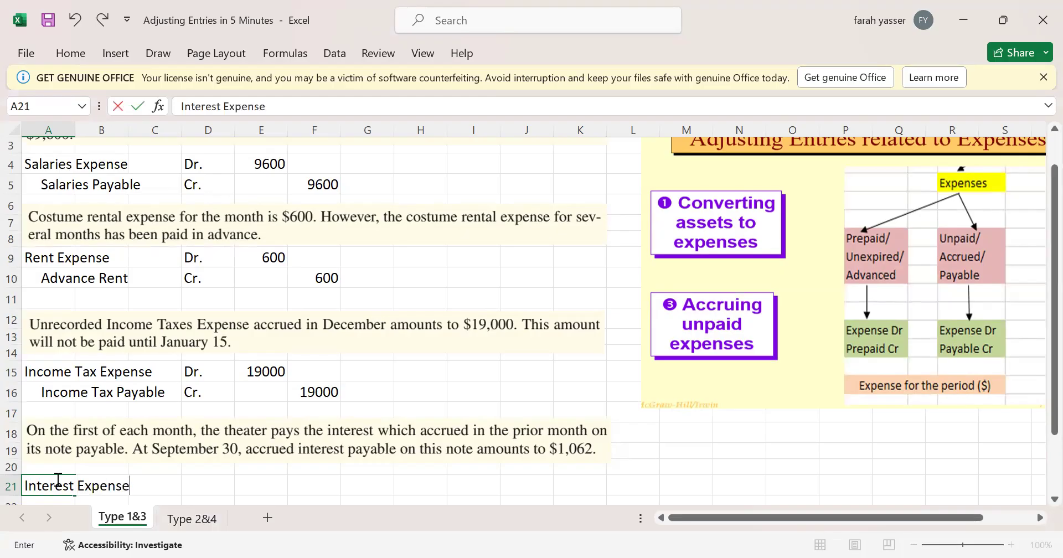
{"action": "key", "text": "Return"}
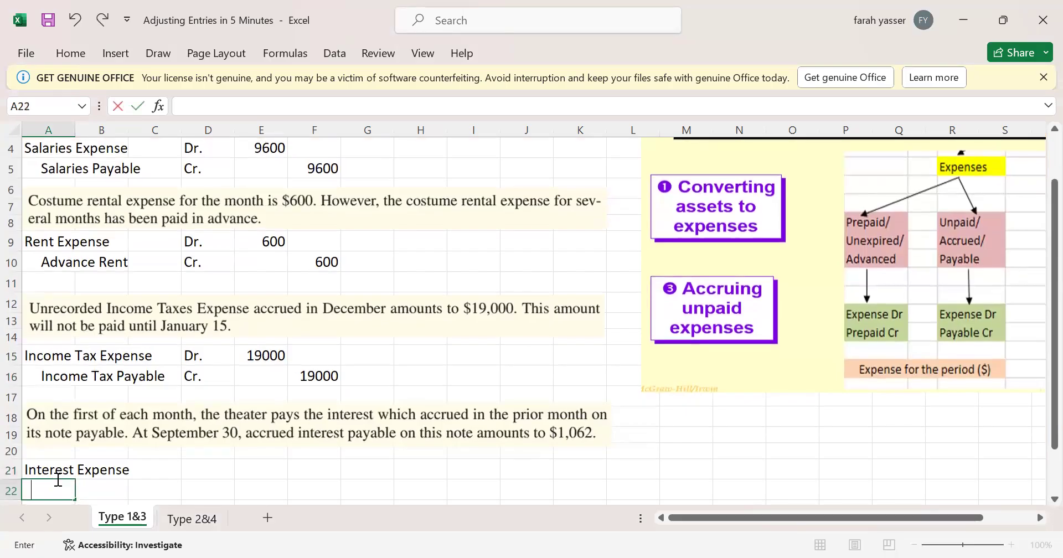
{"action": "type", "text": "Interest Payable"}
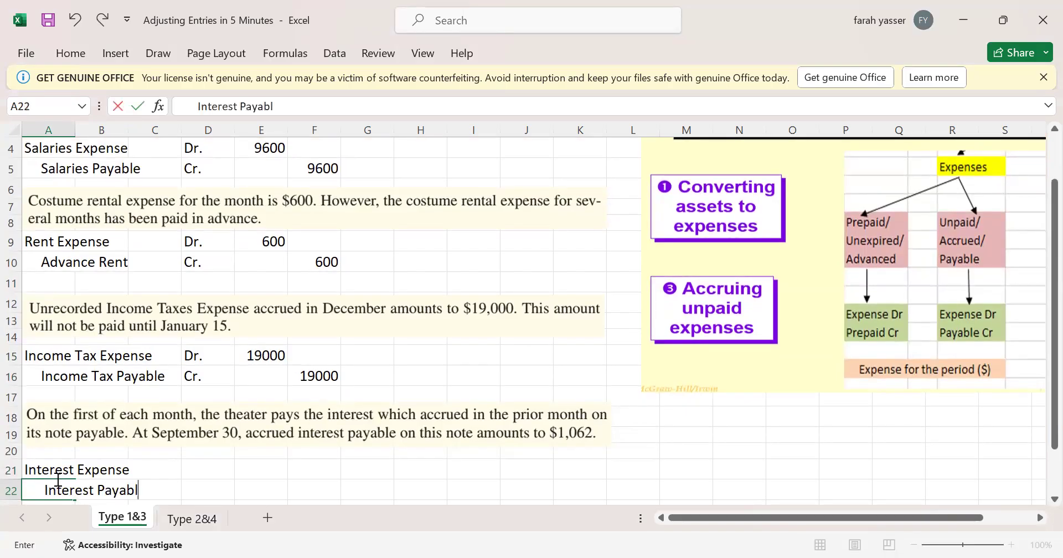
Enter the interest amounts: 1062 as the debit in E21 and 1062 as the credit in F22.
{"action": "key", "text": "Tab"}
{"action": "key", "text": "Right"}
{"action": "key", "text": "Right"}
{"action": "key", "text": "Up"}
{"action": "key", "text": "Right"}
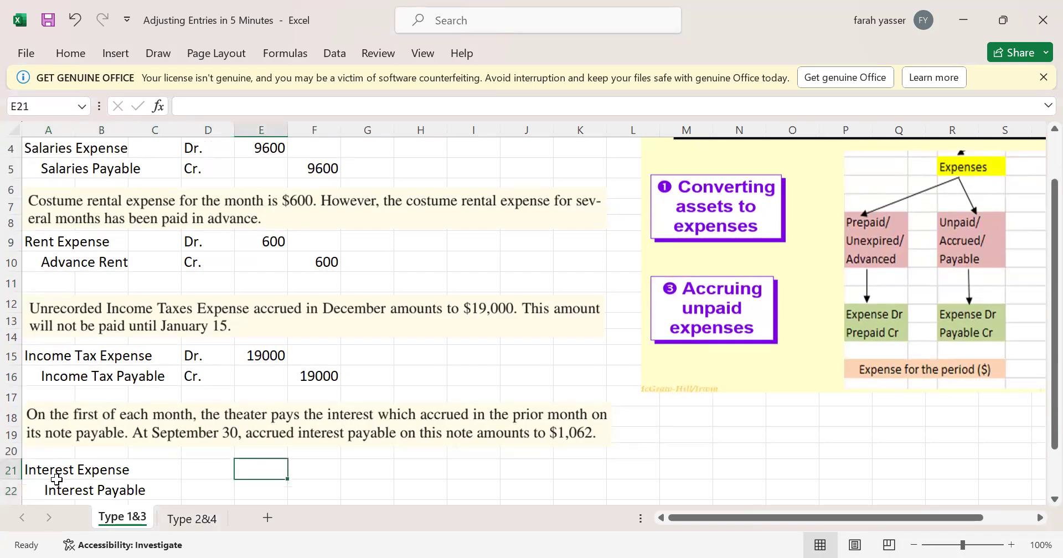
{"action": "type", "text": "1062"}
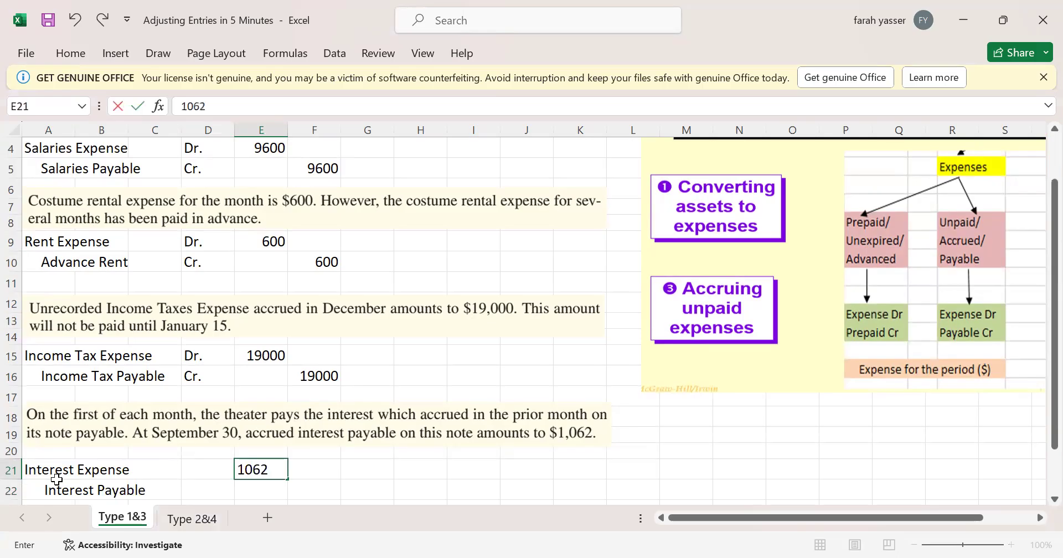
{"action": "key", "text": "Return"}
{"action": "key", "text": "Right"}
{"action": "type", "text": "1062"}
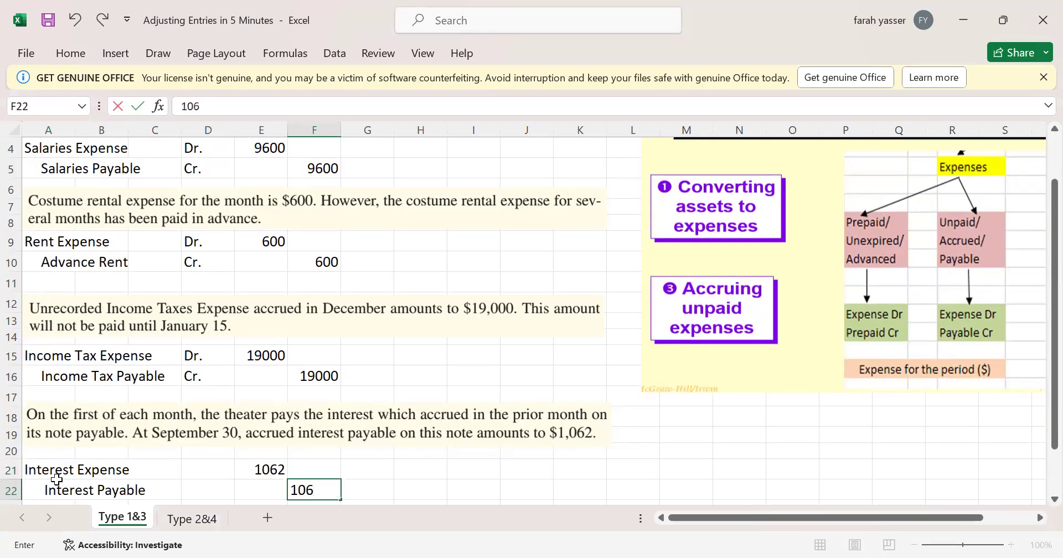
{"action": "key", "text": "Return"}
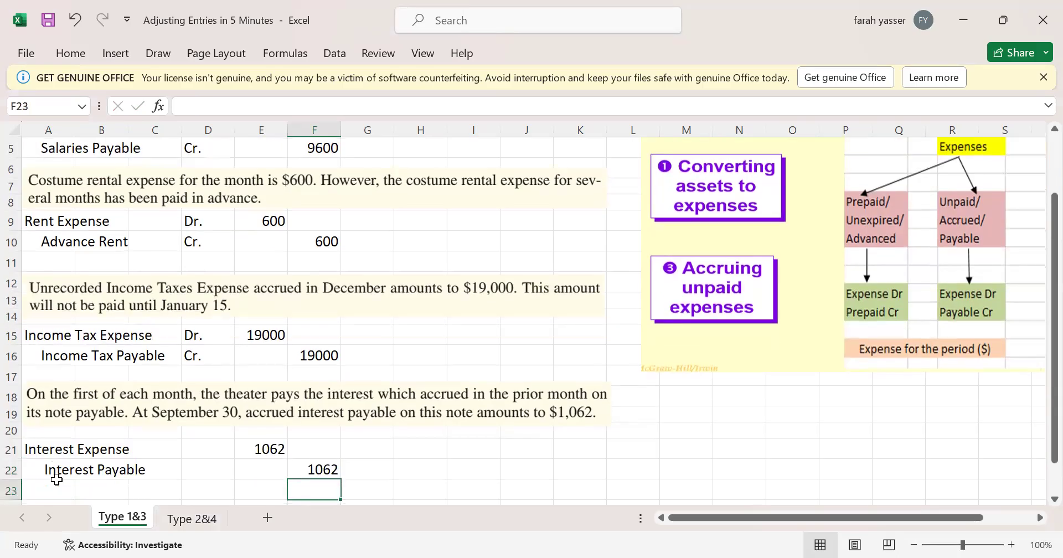
Review the whole Adjusting Entries related to Expenses diagram alongside the journal entries from the start of the sheet.
{"action": "key", "text": "ctrl+Up"}
{"action": "key", "text": "ctrl+Up"}
{"action": "key", "text": "ctrl+Up"}
{"action": "key", "text": "ctrl+Up"}
{"action": "key", "text": "ctrl+Up"}
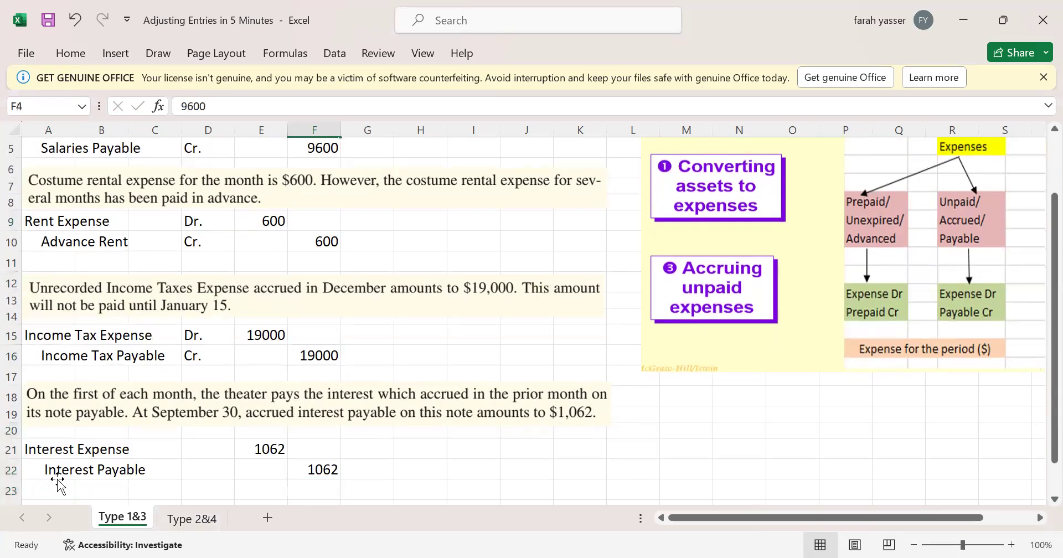
{"action": "key", "text": "Right"}
{"action": "key", "text": "Right"}
{"action": "key", "text": "Right"}
{"action": "key", "text": "Right"}
{"action": "key", "text": "Right"}
{"action": "key", "text": "Right"}
{"action": "key", "text": "Right"}
{"action": "key", "text": "Right"}
{"action": "key", "text": "Right"}
{"action": "key", "text": "Right"}
{"action": "key", "text": "Right"}
{"action": "key", "text": "Right"}
{"action": "key", "text": "Right"}
{"action": "key", "text": "Right"}
{"action": "key", "text": "Right"}
{"action": "key", "text": "Right"}
{"action": "key", "text": "Down"}
{"action": "key", "text": "Down"}
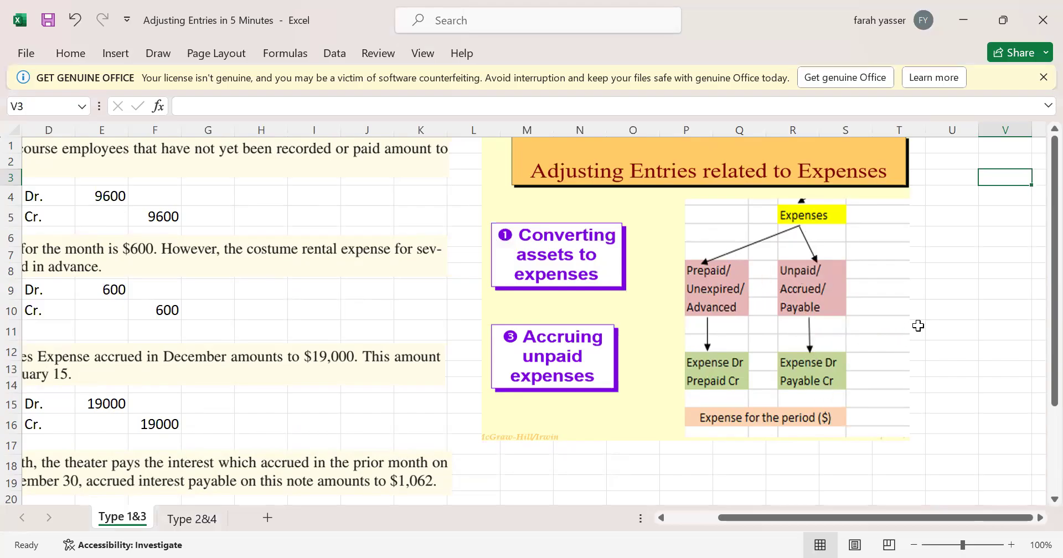
{"action": "left_click_drag", "start_coordinate": [890, 518], "coordinate": [774, 511]}
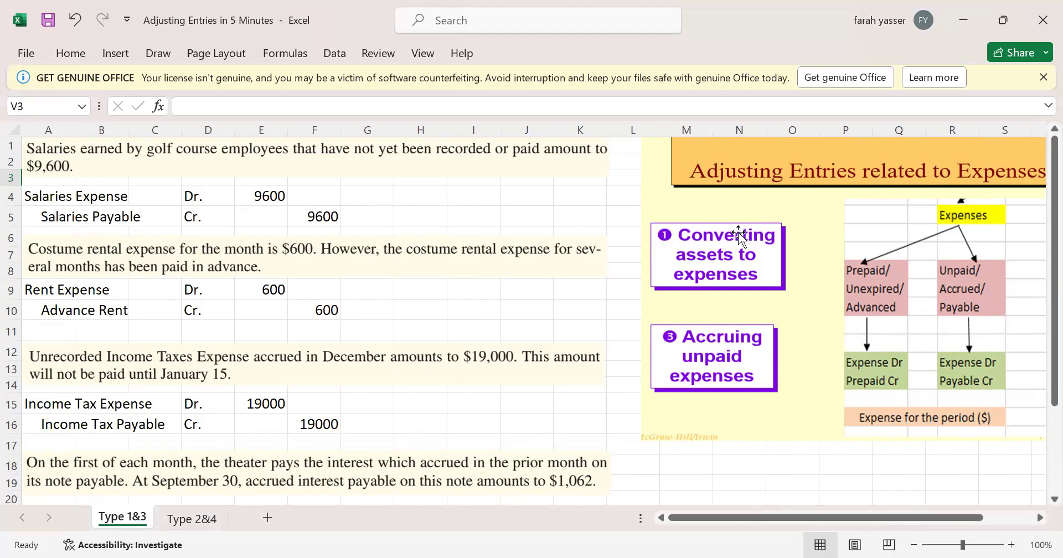
{"action": "left_click", "coordinate": [931, 72]}
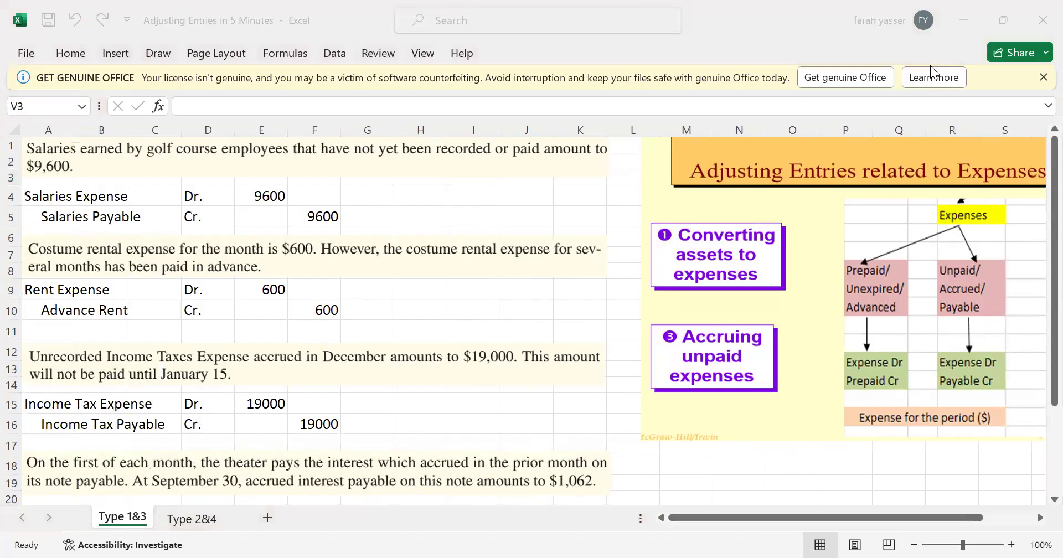